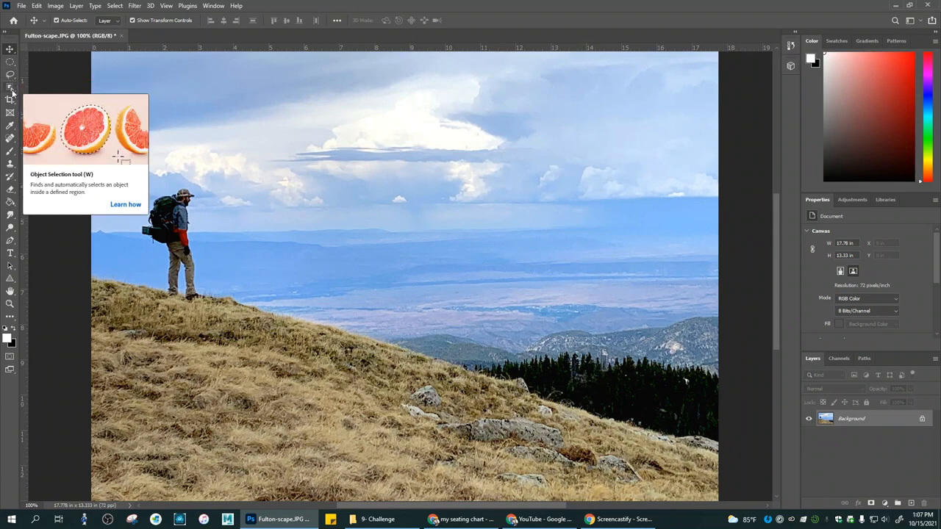
Select the hiker standing on the ridge with the Object Selection tool
click(11, 92)
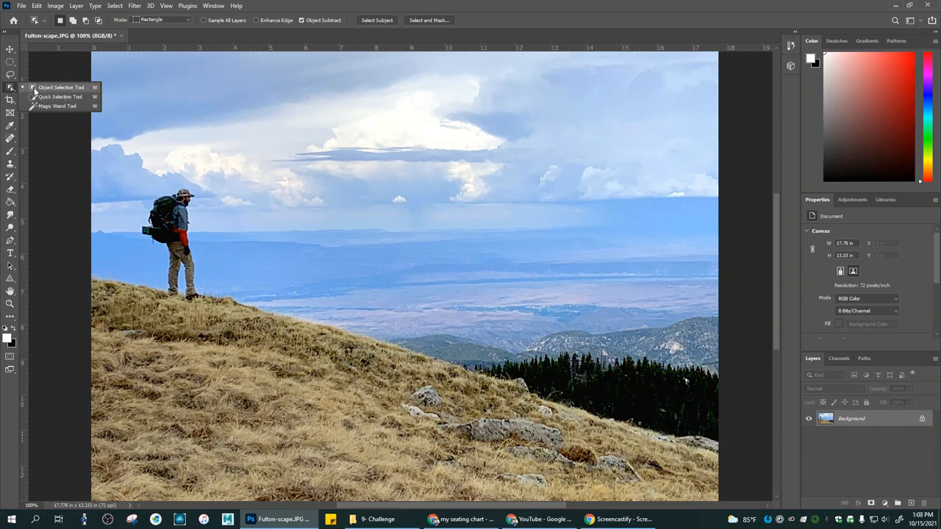
click(58, 89)
drag(139, 182, 224, 294)
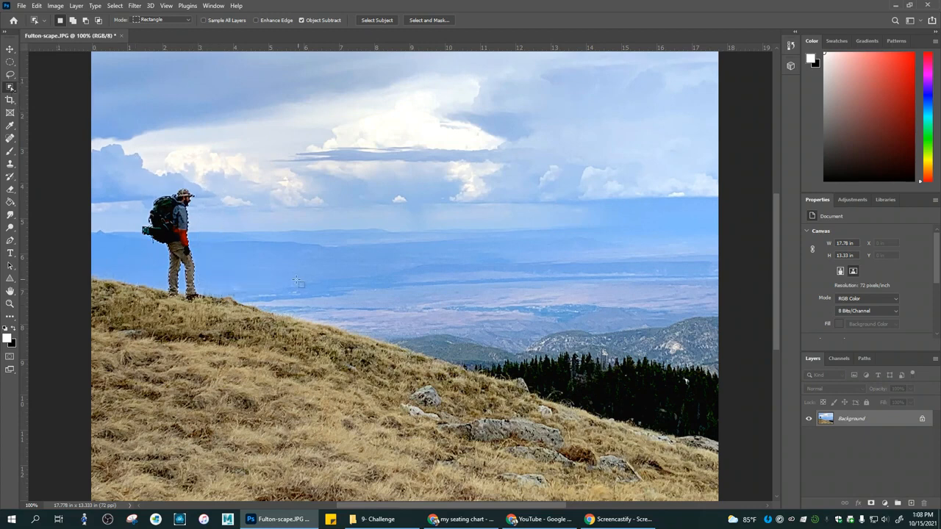
Refine the hiker selection with the Quick Selection tool, subtracting the stray background area behind the backpack and legs
right_click(10, 89)
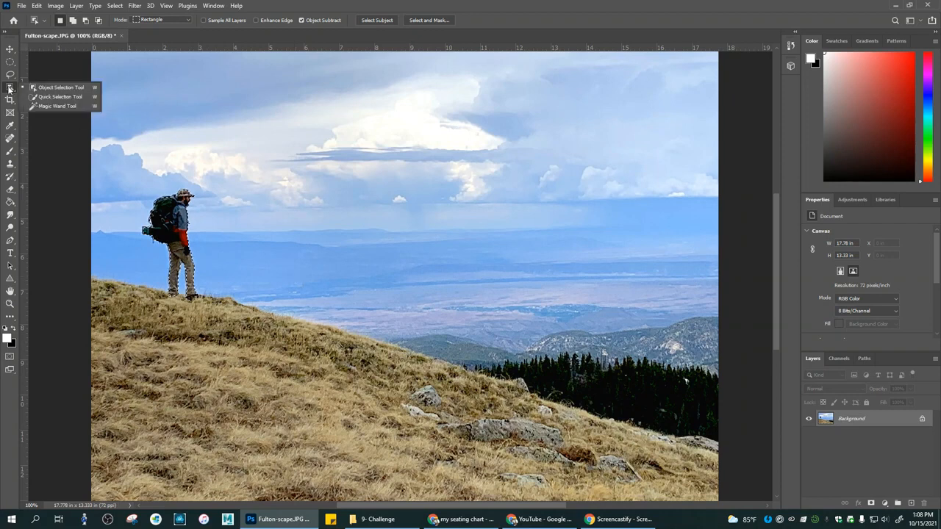
click(57, 98)
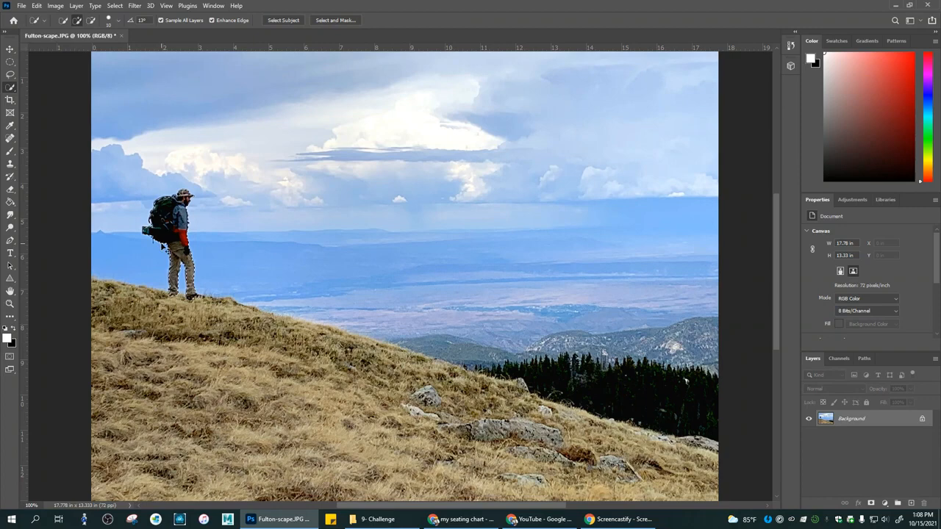
key(ctrl+plus)
drag(147, 252, 588, 272)
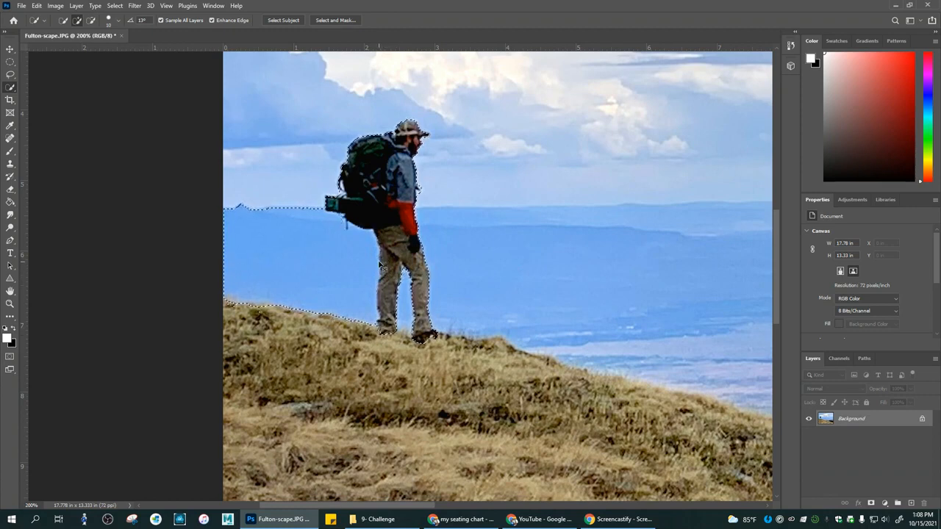
alt+click(232, 240)
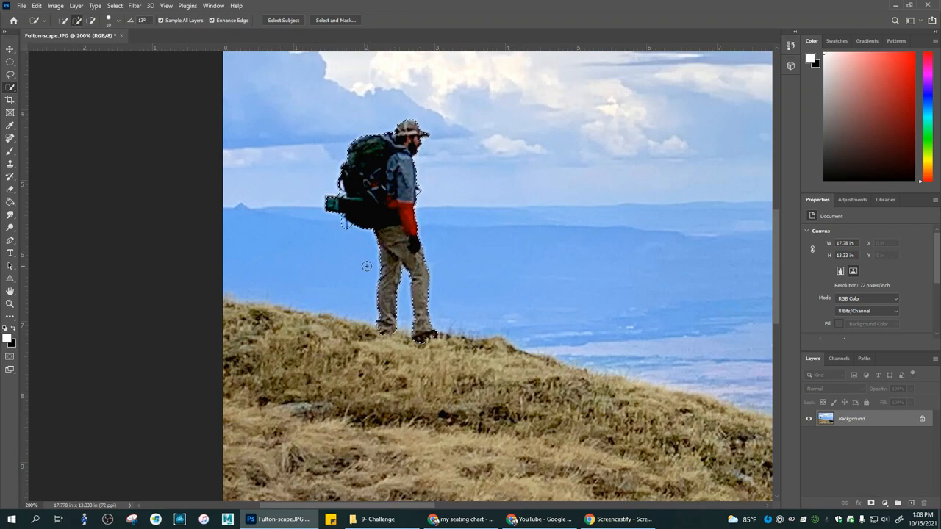
scroll(410, 259, down, 1)
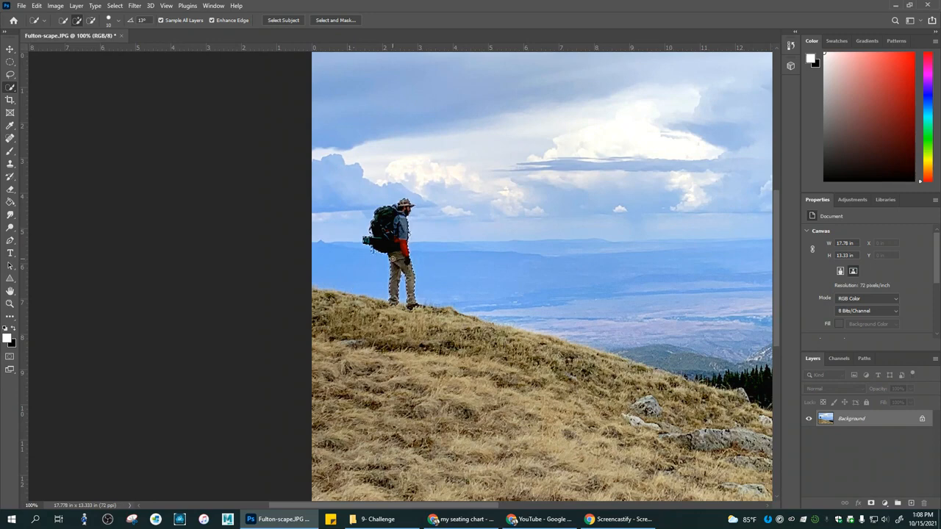
scroll(392, 259, up, 1)
Start a Content-Aware Fill on the selected hiker and choose the Sampling Brush tool
click(36, 6)
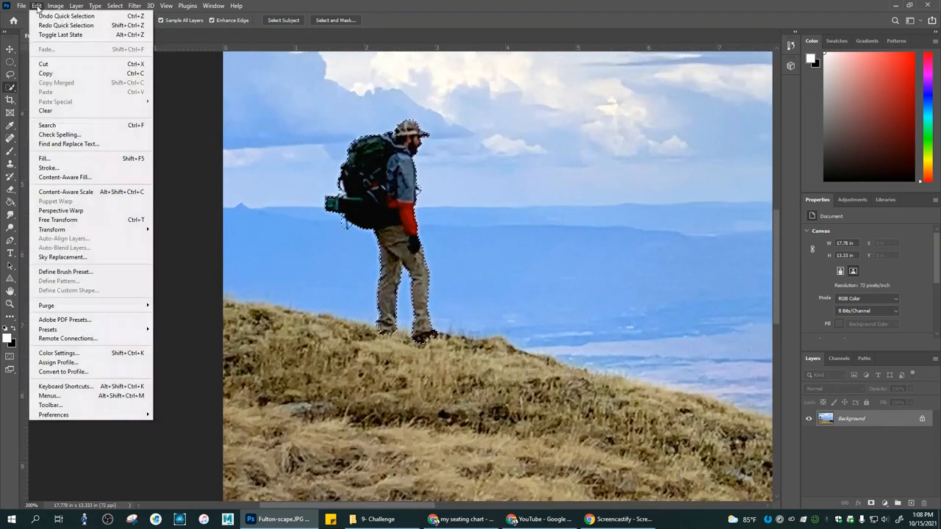
click(64, 179)
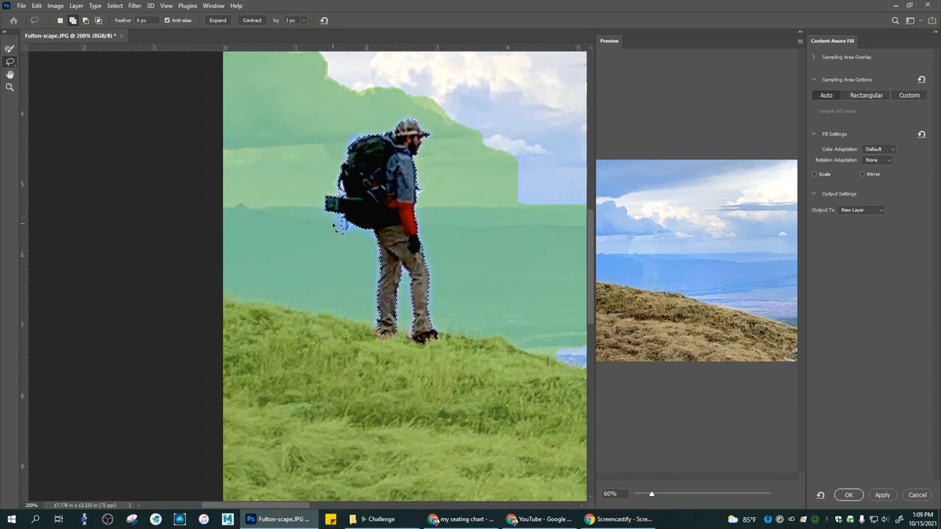
click(11, 50)
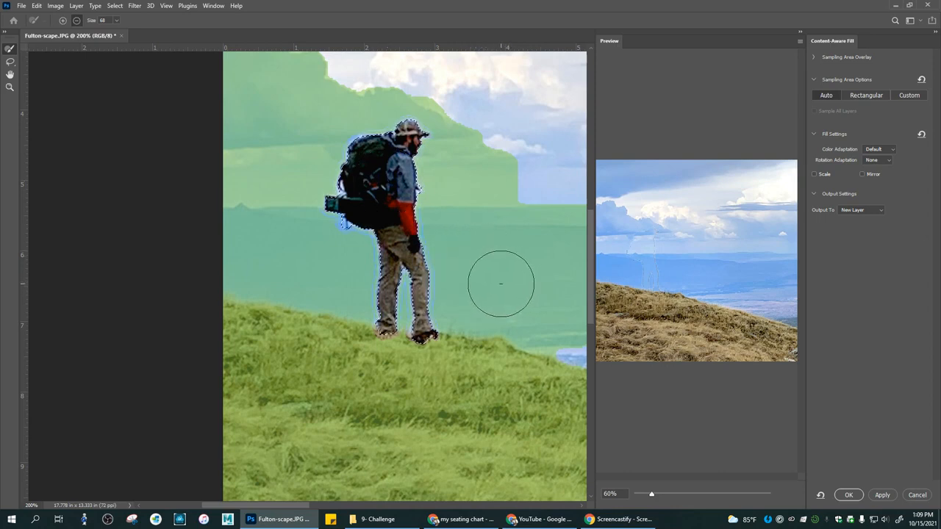
Subtract a patch of the distant blue hills from the far right end of the fill's sampling area
drag(467, 280, 141, 251)
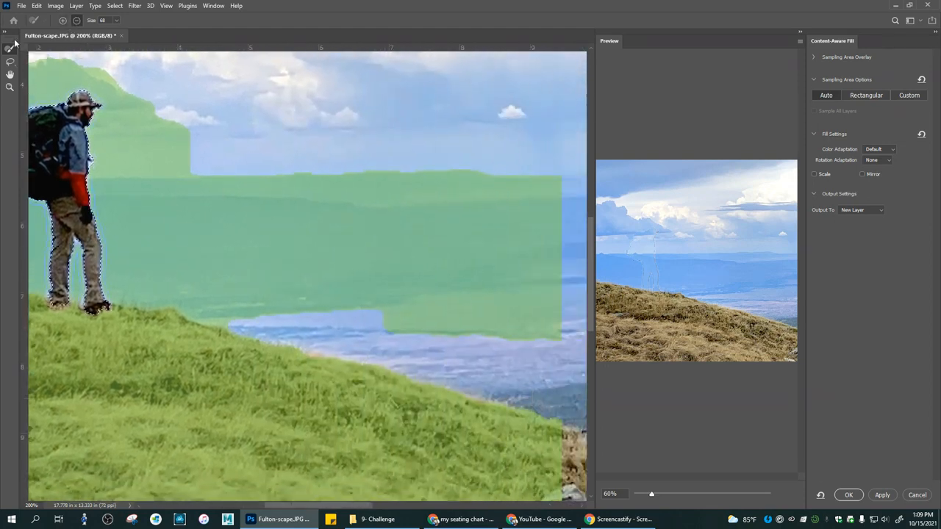
click(76, 20)
drag(554, 172, 562, 222)
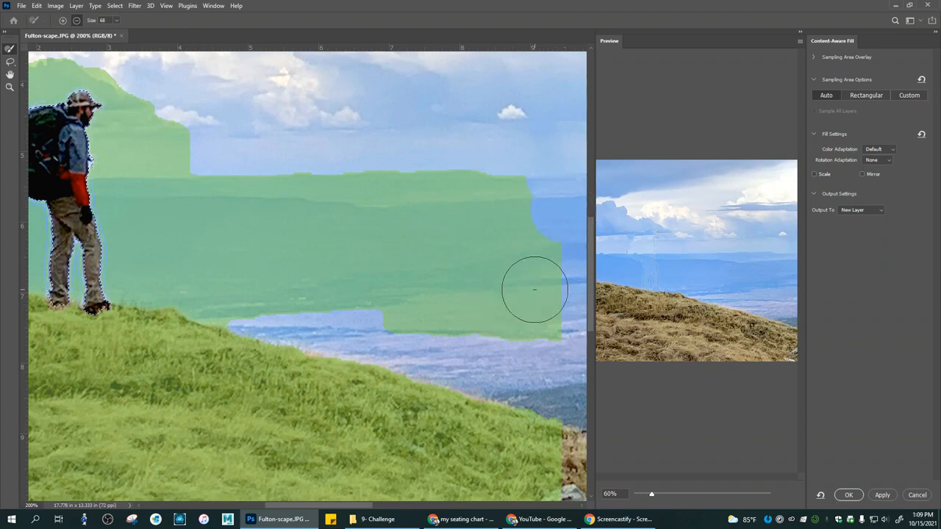
scroll(533, 288, down, 1)
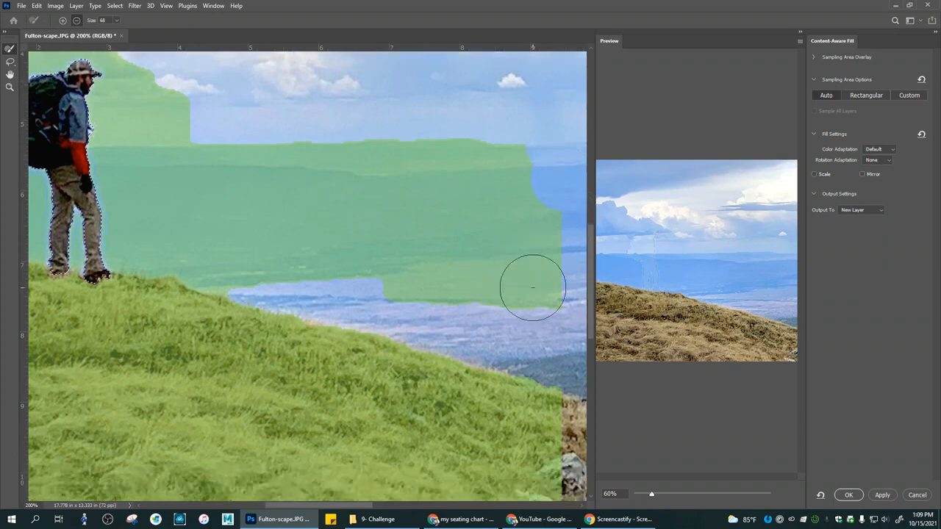
scroll(532, 284, up, 1)
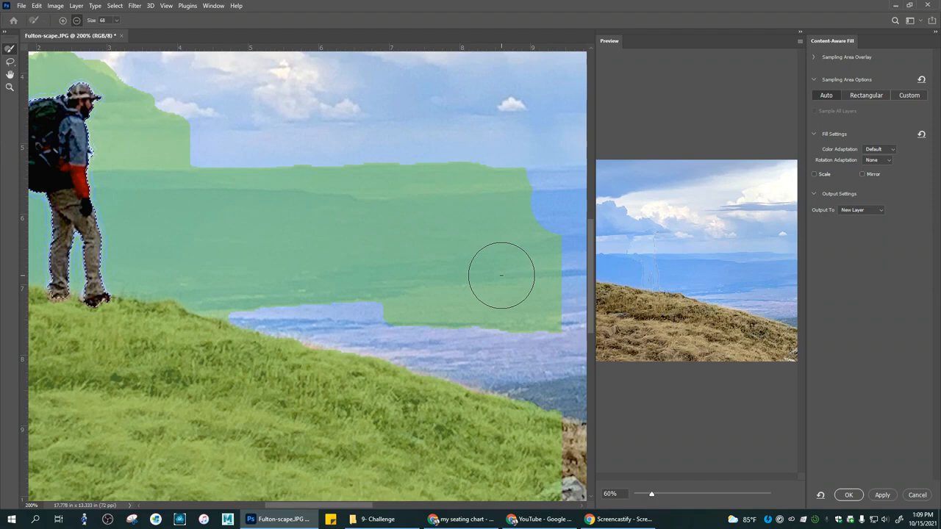
Add the distant blue hills and valley beyond the right end of the sampling area with the Sampling Brush
key(ctrl+minus)
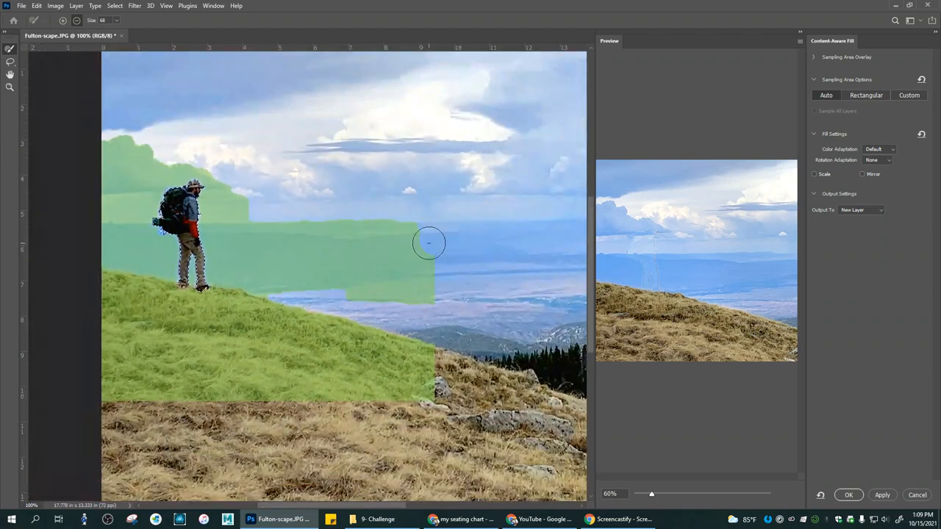
click(64, 21)
drag(426, 230, 491, 238)
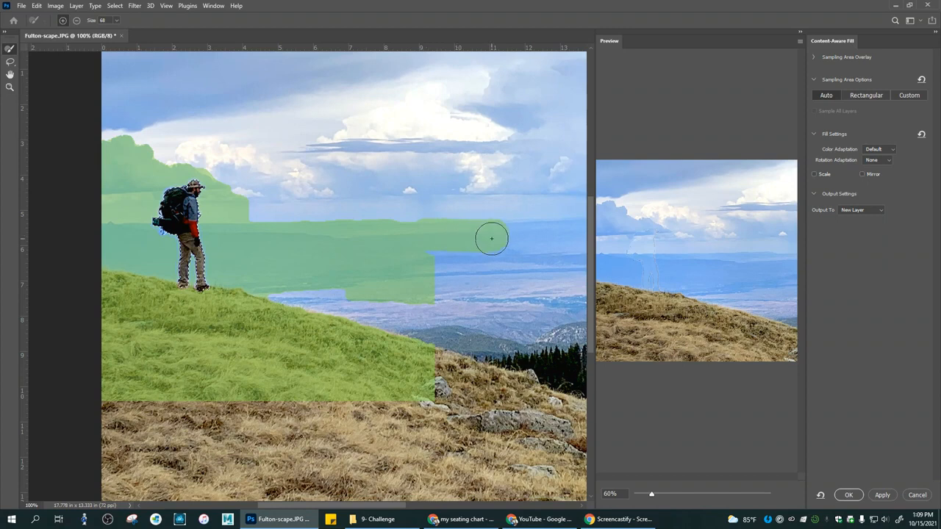
mouse_move(427, 256)
mouse_down()
mouse_move(497, 259)
mouse_move(441, 282)
mouse_move(495, 281)
mouse_move(455, 296)
mouse_up()
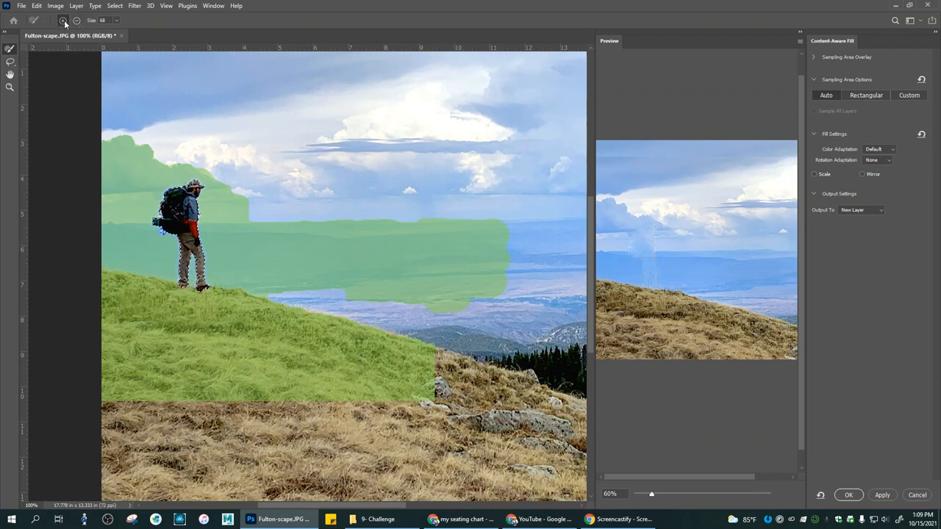
Extend the sampling area over the low sky and clouds to the right of the hiker, above the horizon
mouse_move(252, 206)
mouse_down()
mouse_move(318, 225)
mouse_move(261, 205)
mouse_move(223, 168)
mouse_up()
mouse_move(257, 196)
mouse_down()
mouse_move(382, 218)
mouse_move(347, 220)
mouse_up()
drag(217, 164, 231, 169)
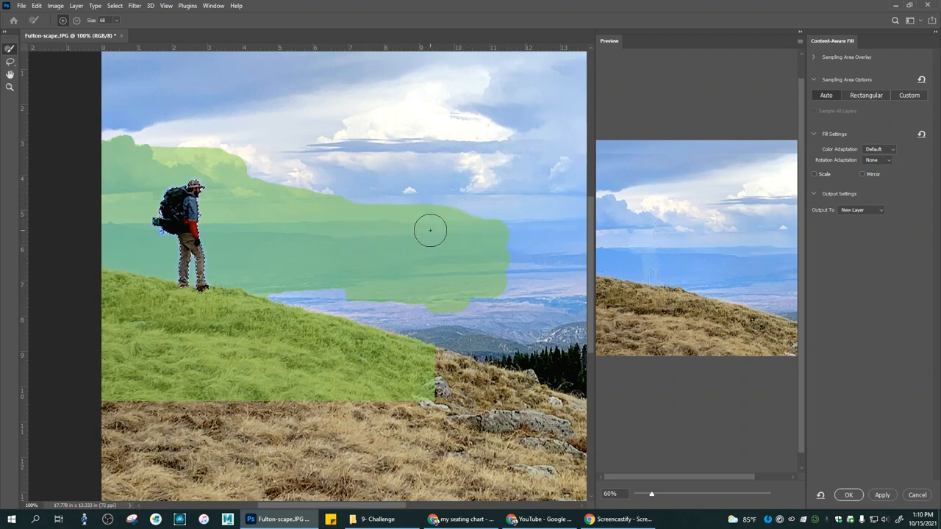
key(ctrl+z)
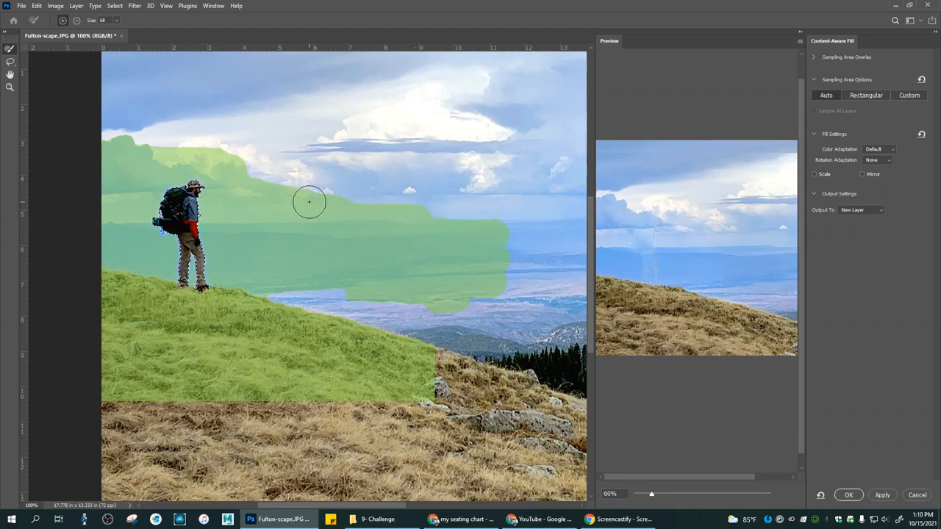
drag(434, 214, 525, 219)
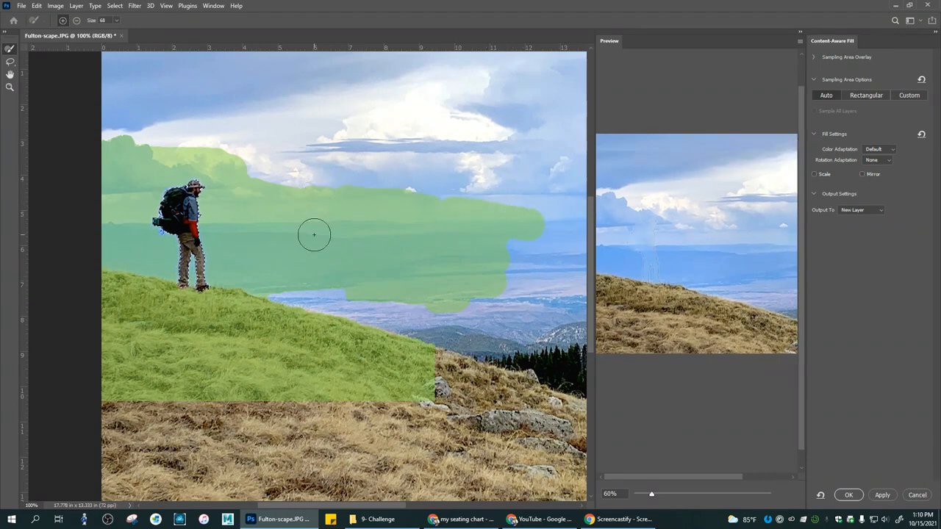
drag(488, 202, 412, 206)
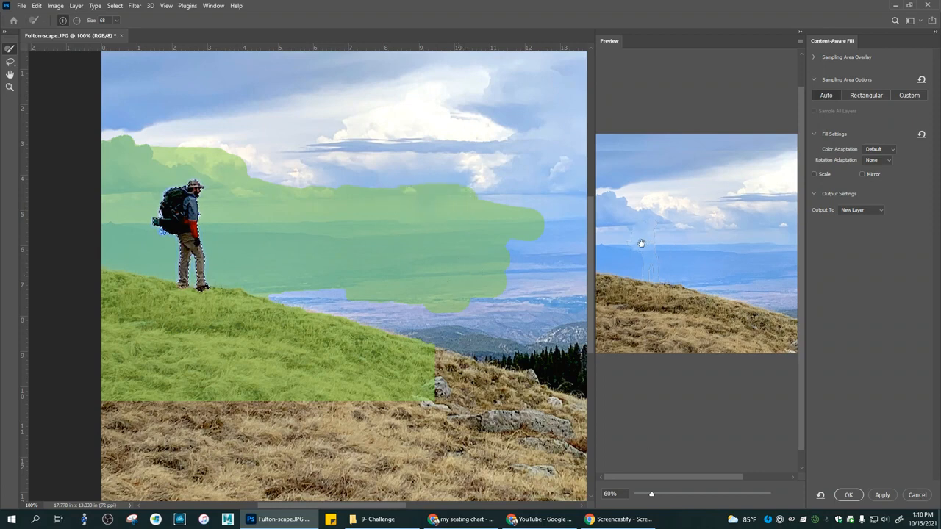
Add the higher clouds above and beside the hiker to the sampling area, out to the photo's left edge
mouse_move(250, 182)
mouse_down()
mouse_move(388, 254)
mouse_move(363, 229)
mouse_move(238, 160)
mouse_move(266, 154)
mouse_up()
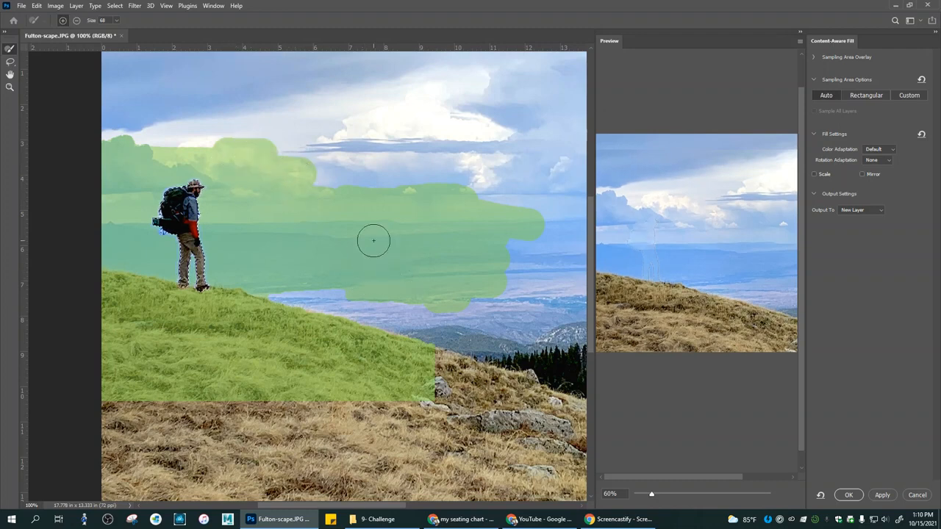
drag(306, 185, 338, 185)
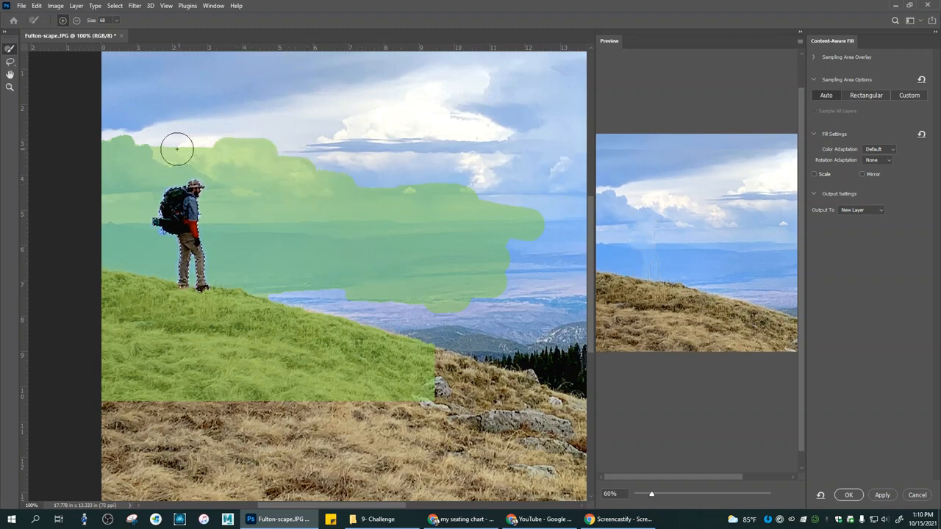
drag(144, 150, 206, 147)
drag(137, 149, 74, 132)
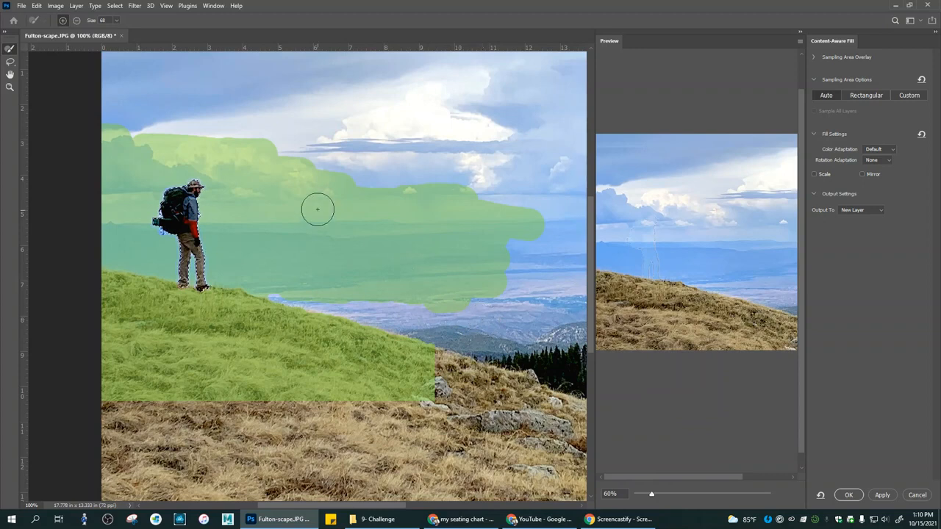
Expand the fill selection around the hiker twice by 3 px with the Lasso tool's options
click(9, 62)
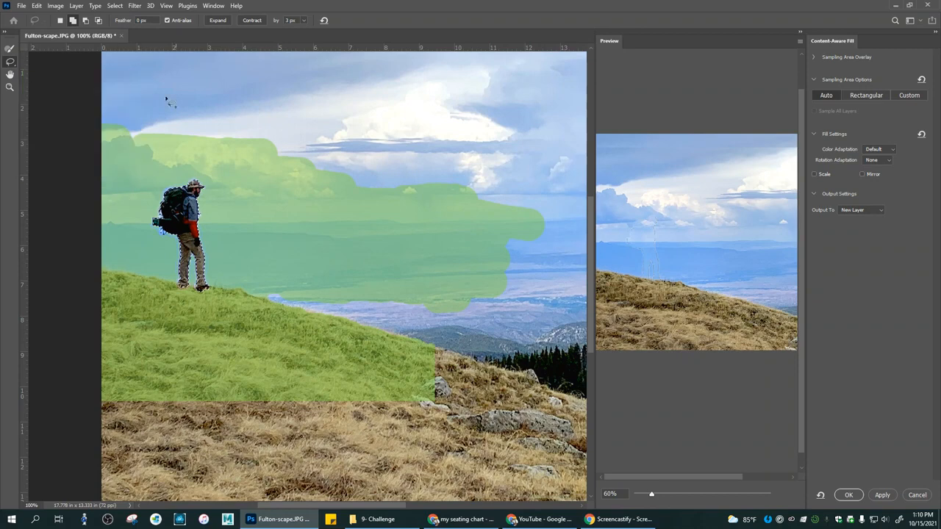
key(ctrl+plus)
key(ctrl+plus)
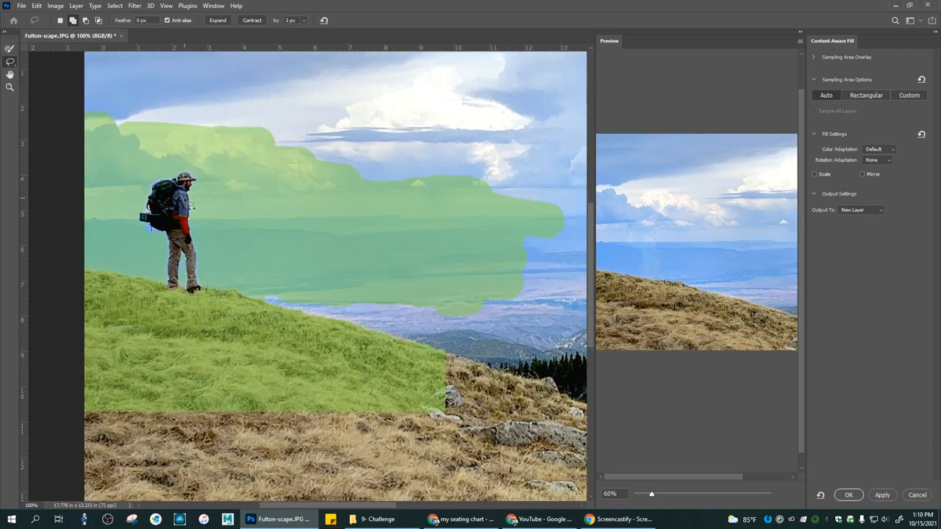
drag(154, 213, 523, 208)
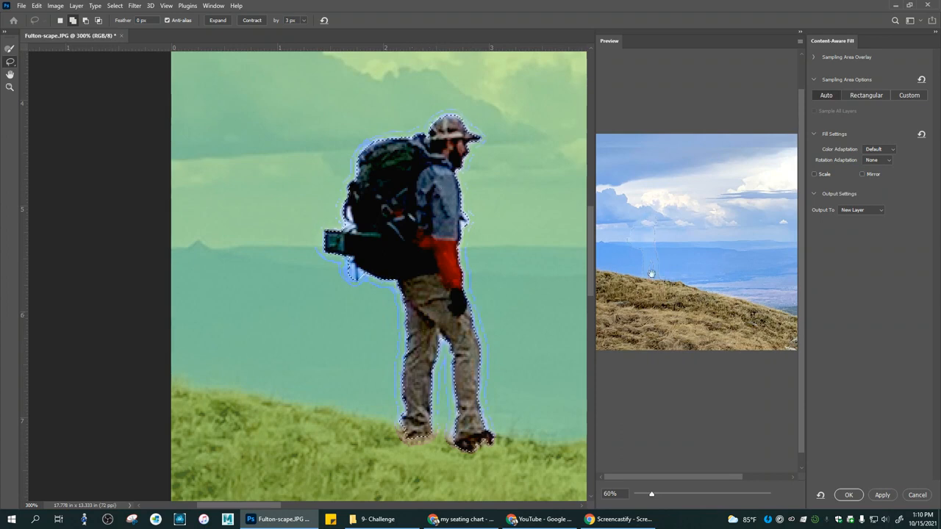
click(217, 21)
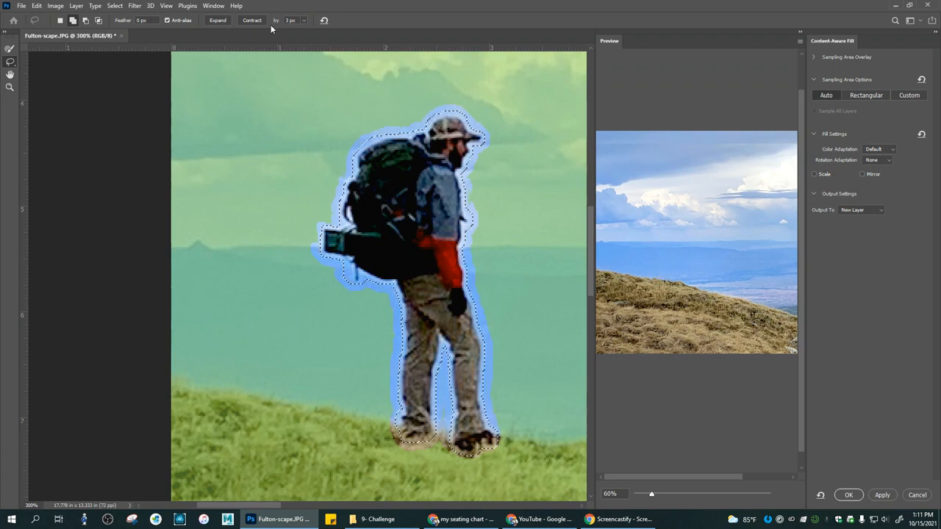
click(216, 21)
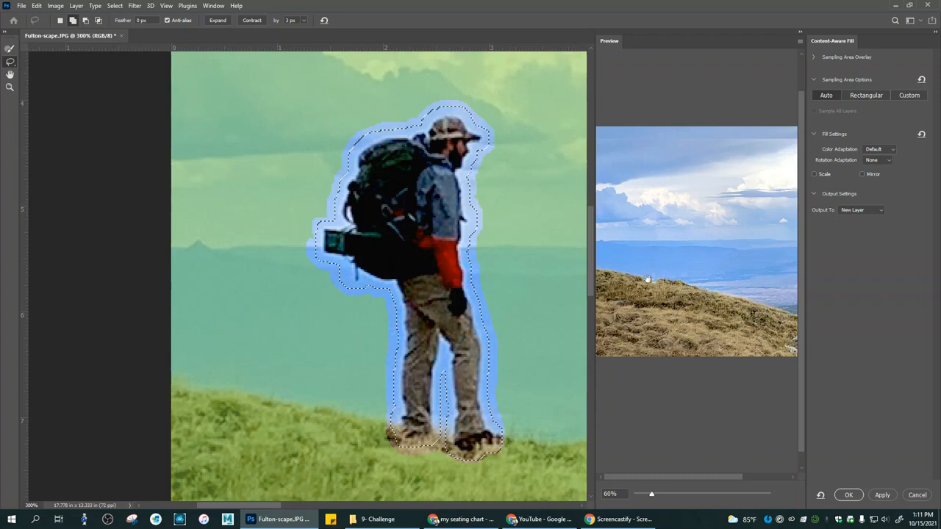
Contract the fill selection around the hiker by 2 px
click(289, 21)
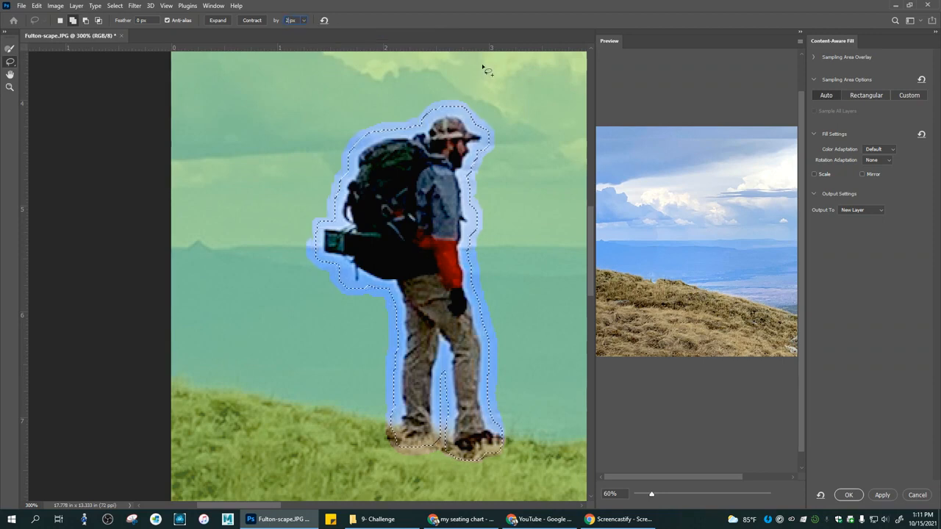
click(251, 21)
click(252, 22)
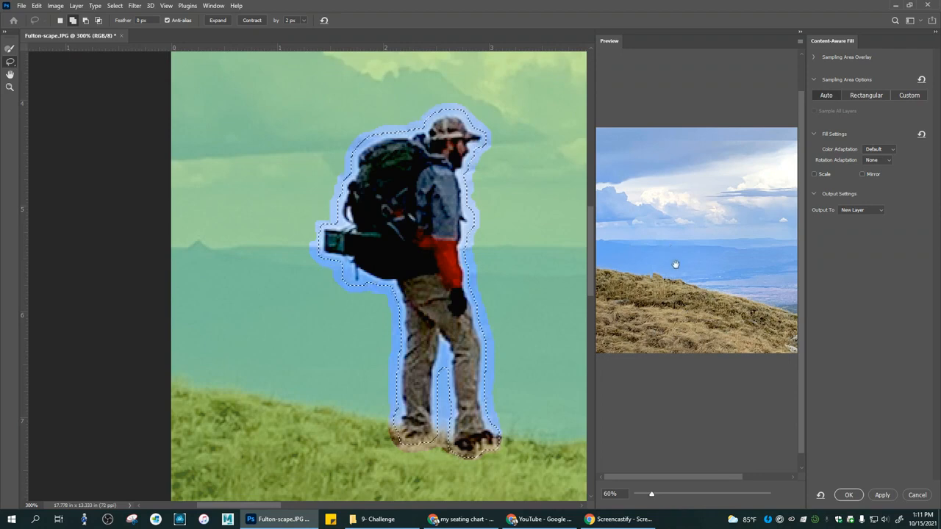
Apply the Content-Aware Fill to a new layer, close its workspace and deselect the filled area
click(883, 498)
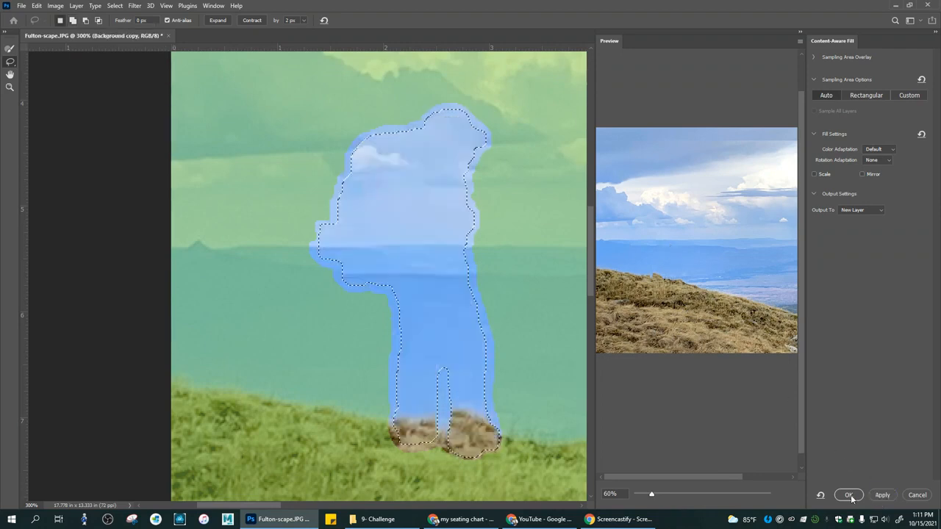
click(849, 496)
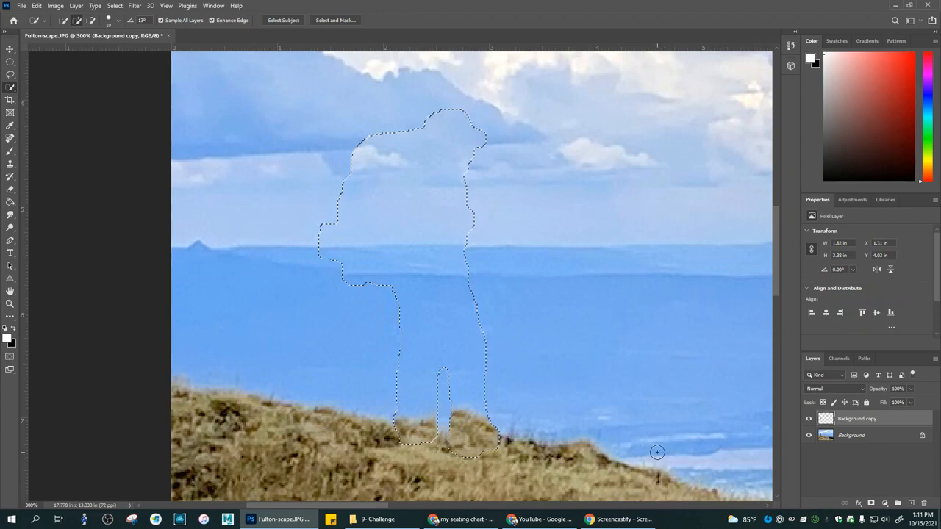
key(ctrl+d)
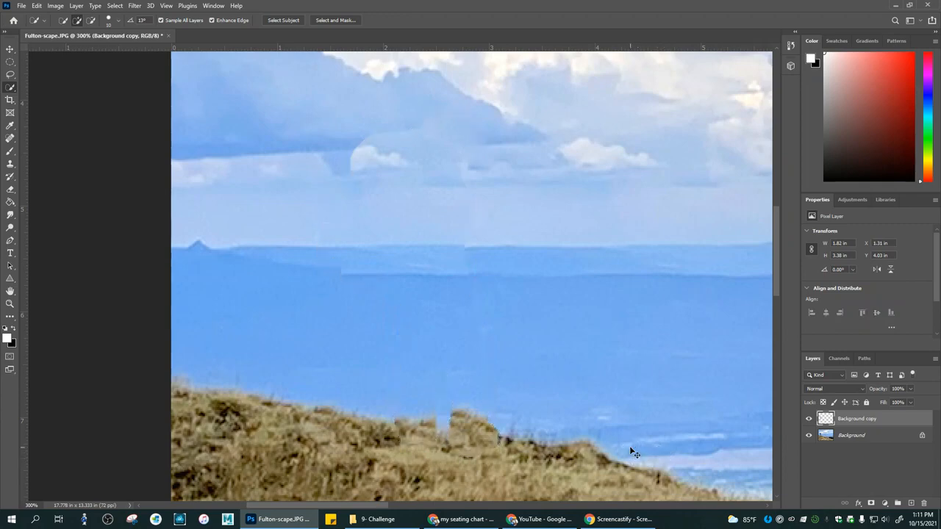
scroll(631, 452, down, 5)
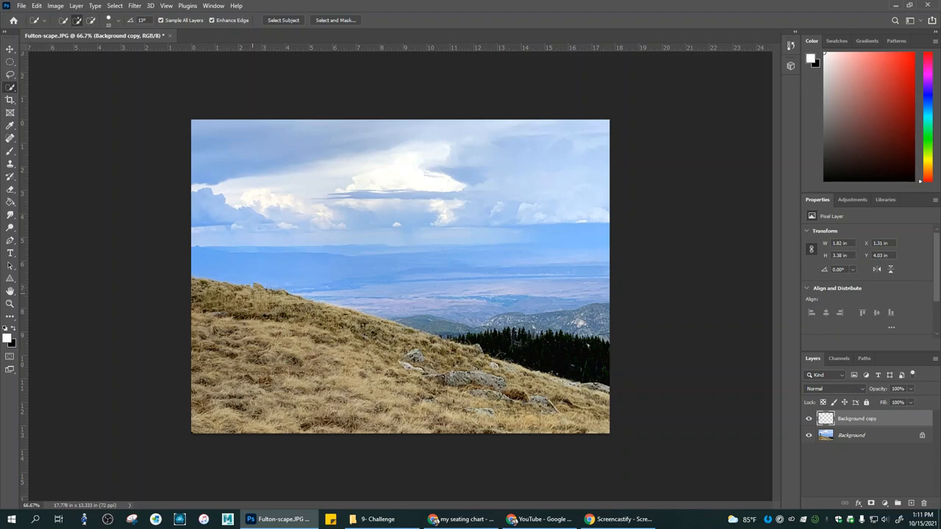
Choose the Clone Stamp tool and reduce its brush to 9 px for touching up the grassy ridge where the hiker's feet were
key(ctrl+plus)
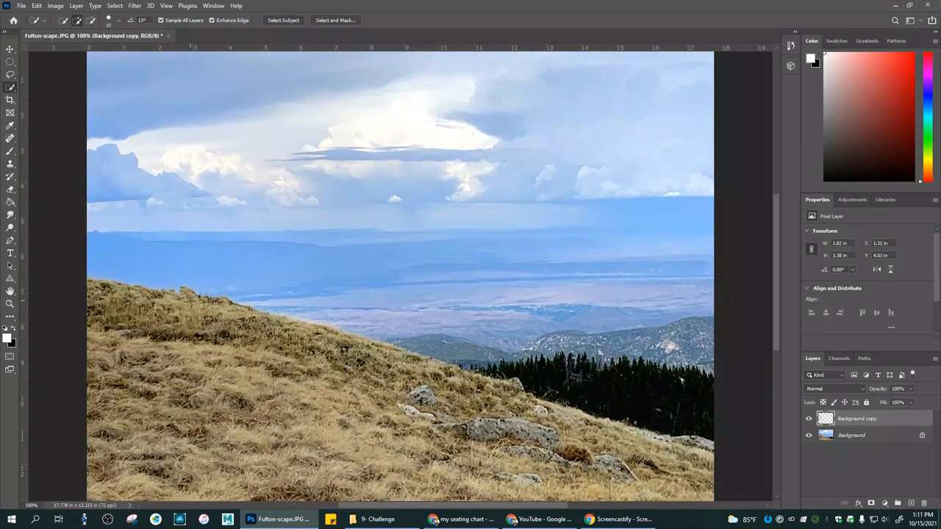
key(ctrl+plus)
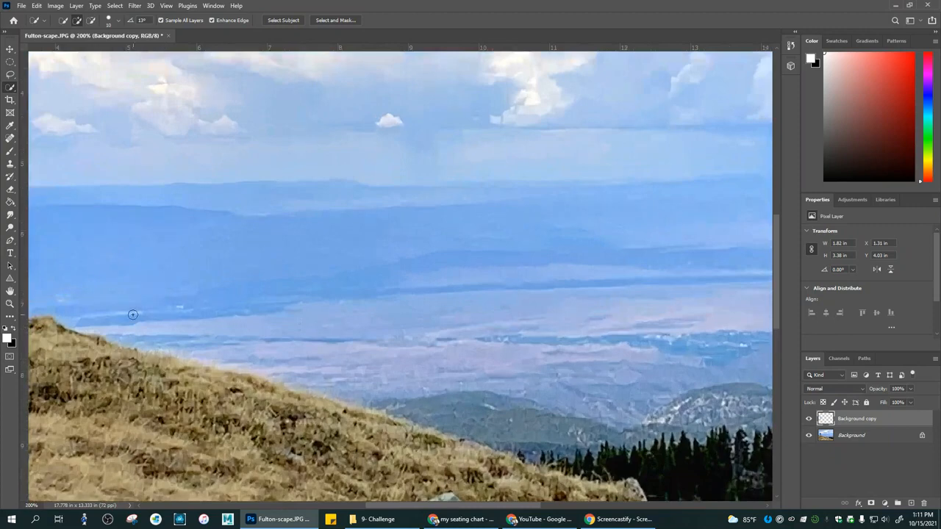
drag(97, 325, 325, 303)
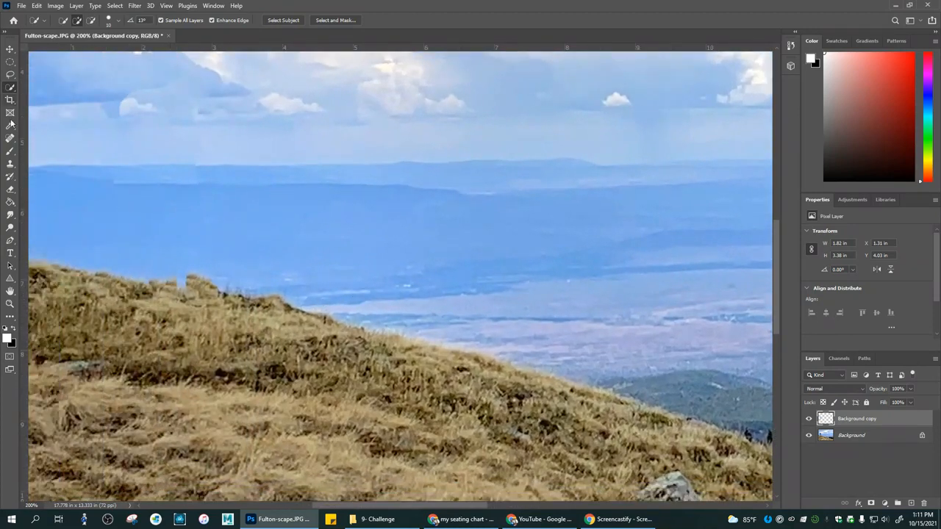
click(11, 165)
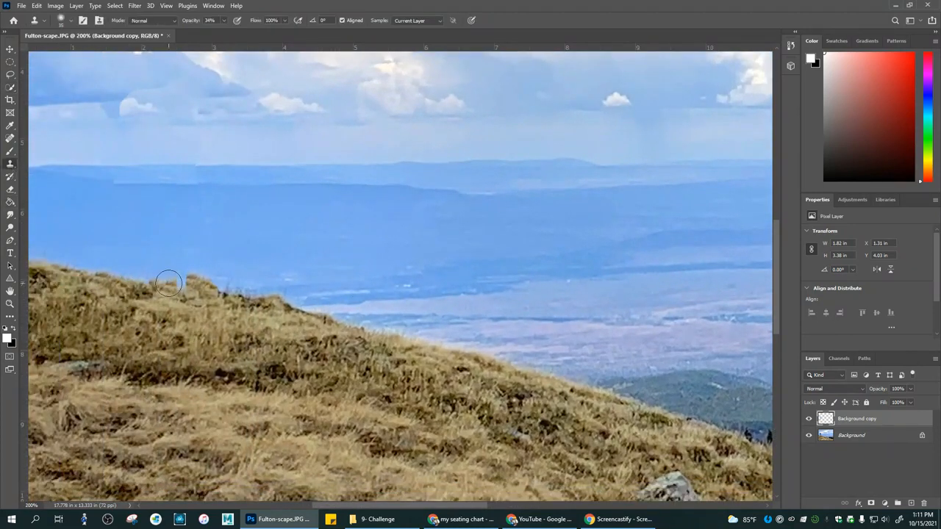
key(bracketleft)
key(bracketleft)
key(bracketleft)
key(bracketleft)
key(bracketleft)
key(bracketleft)
Hide the original Background layer to inspect the fill patch on its own, and show the layer again
key(ctrl+minus)
key(ctrl+minus)
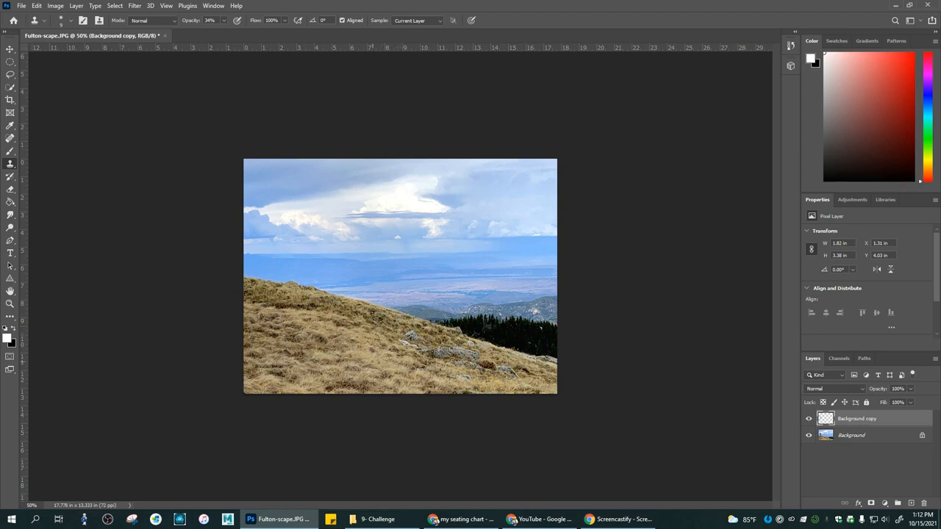
click(809, 435)
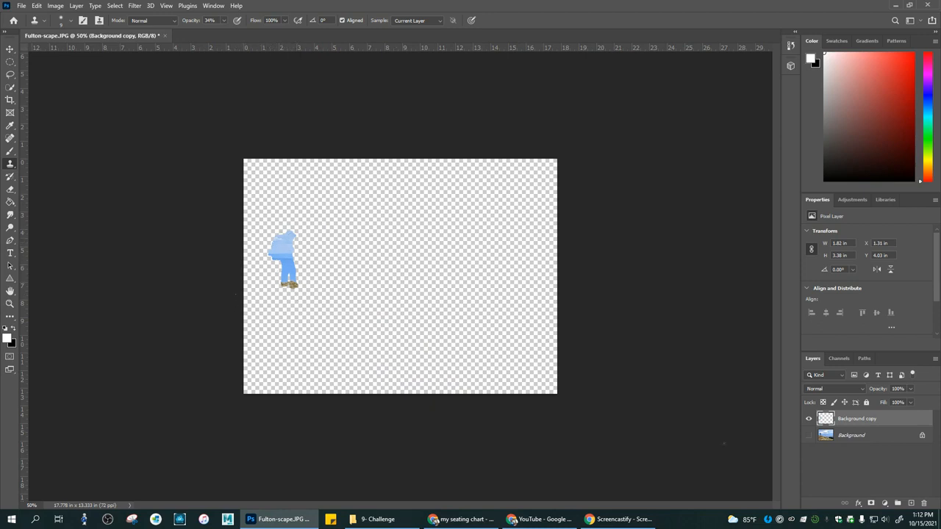
click(809, 436)
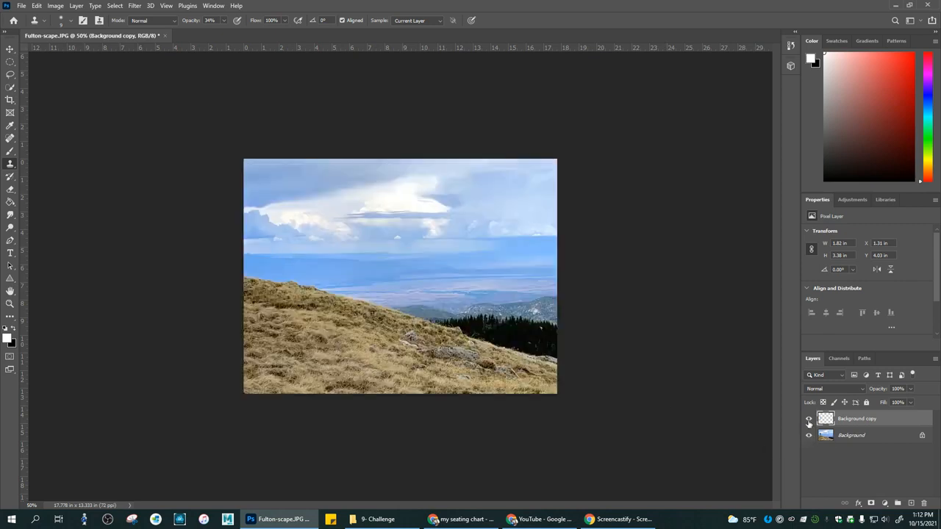